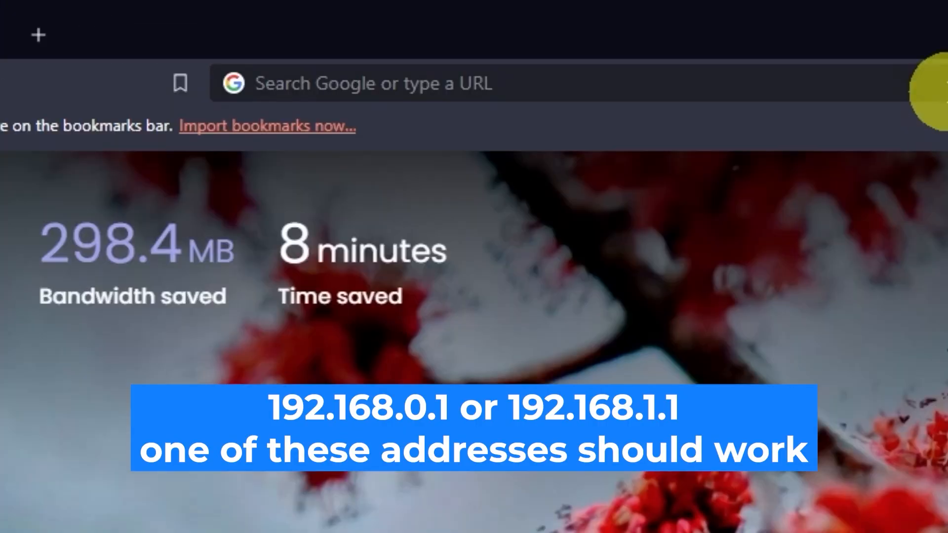
- Open the router's web interface at the address 192.168.0.1
click(466, 30)
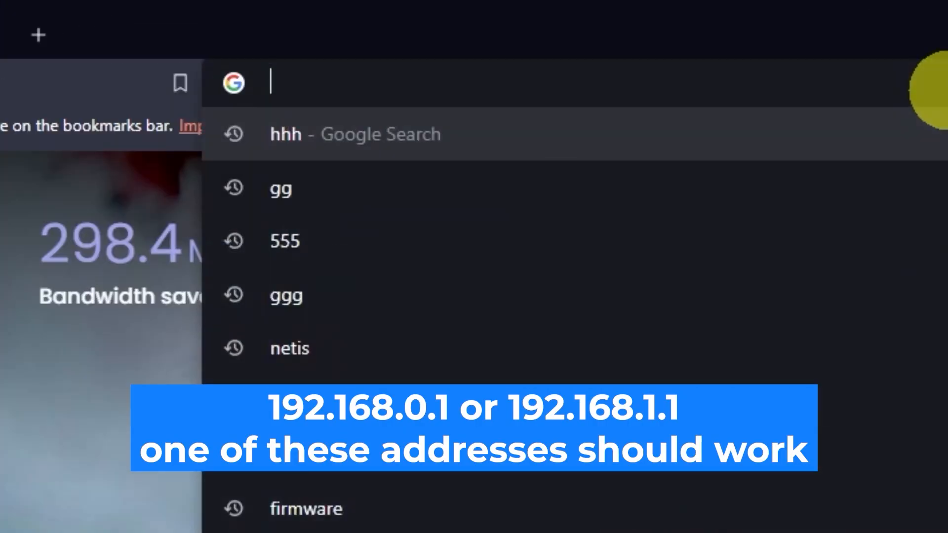
text(192.168.0)
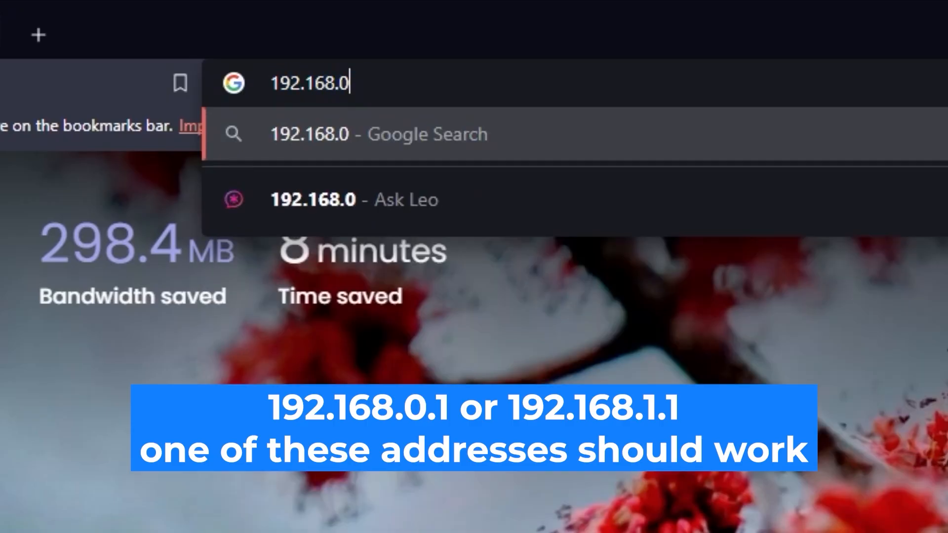
text(.1)
key(Return)
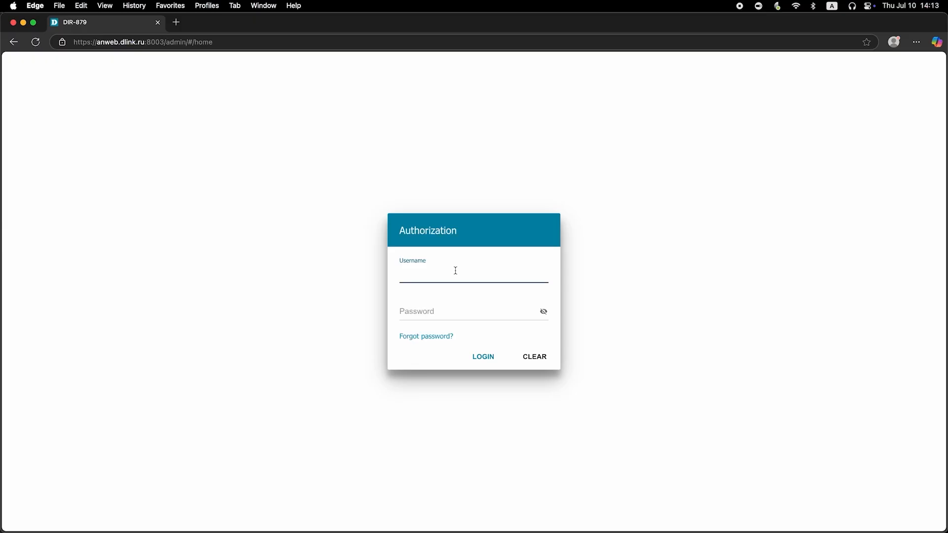
- Log in to the router with the username admin and the account password, showing the password characters before submitting
text(admin)
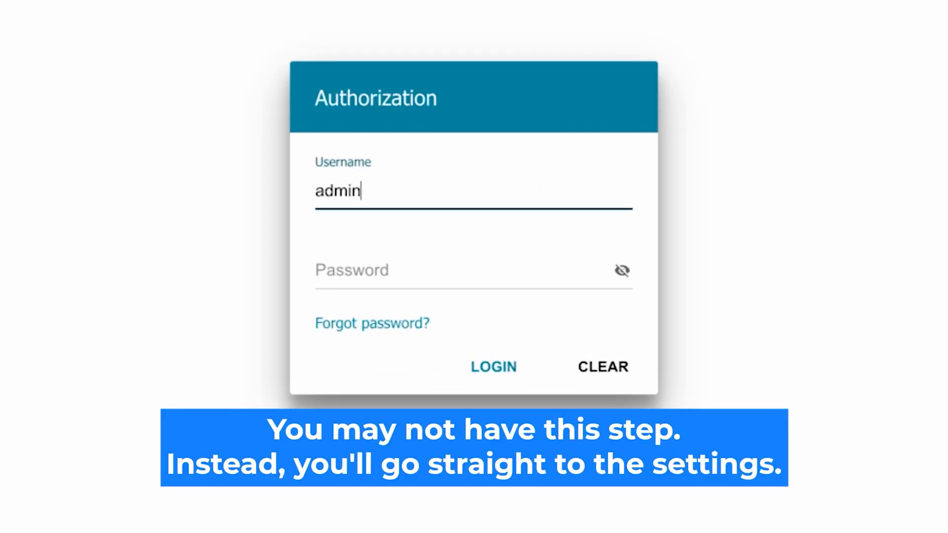
click(364, 272)
text(password)
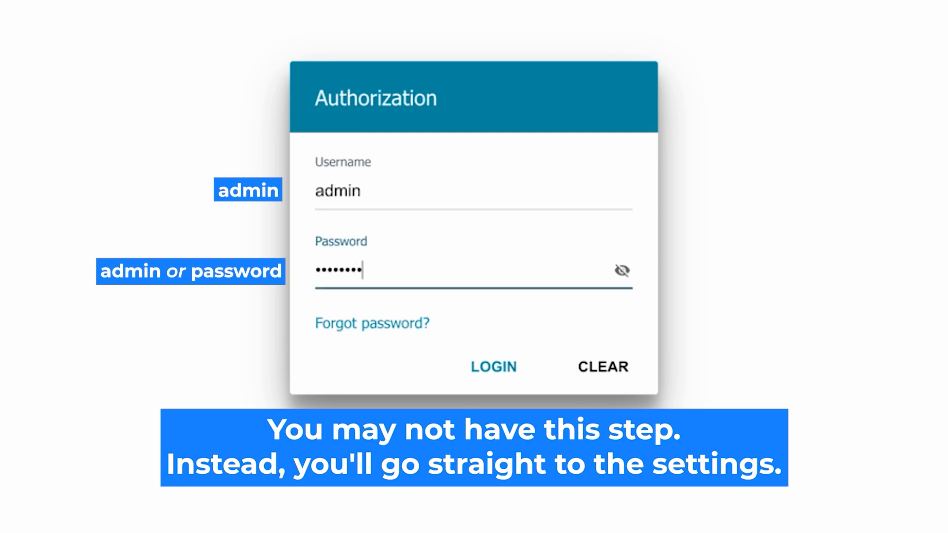
click(621, 271)
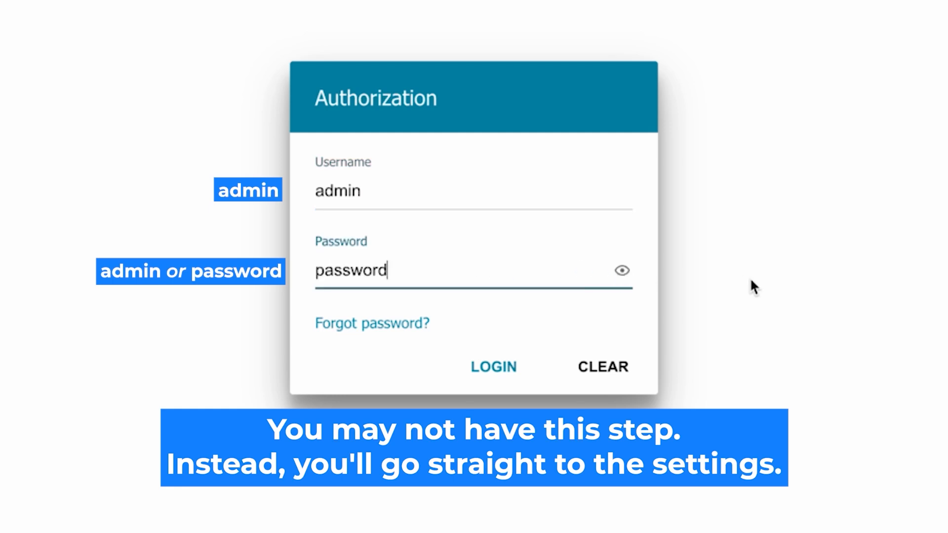
click(475, 367)
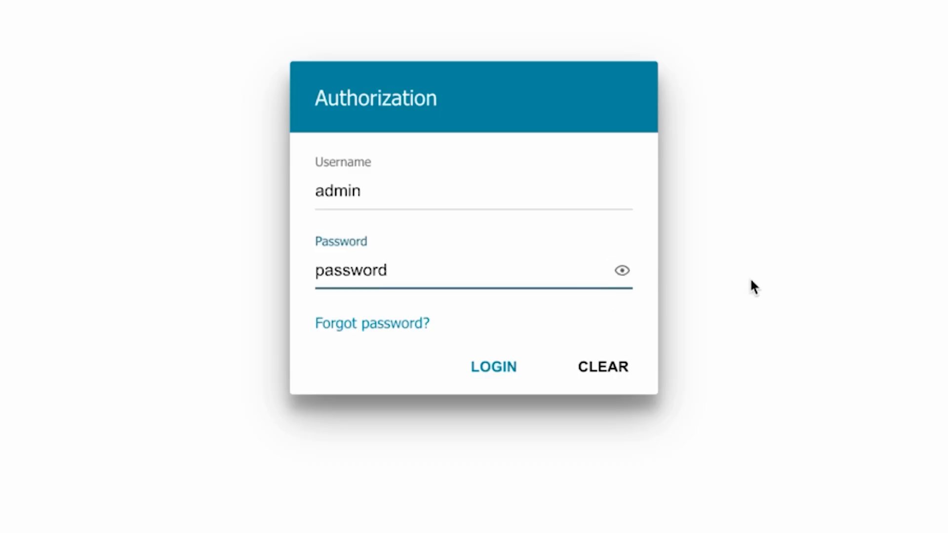
click(476, 366)
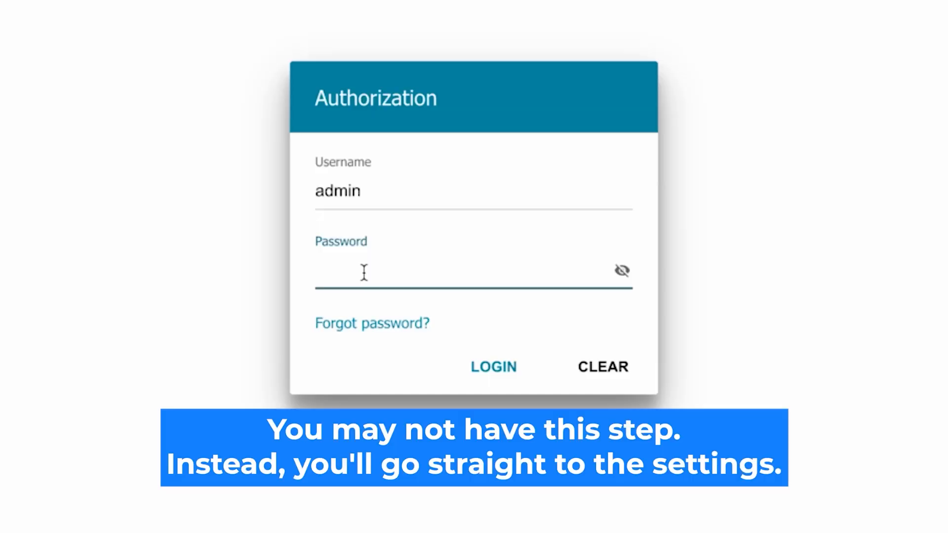
- Enter the router's default password for the admin user again, reveal it and submit the authorization form
text(•••••••)
text(d)
click(621, 271)
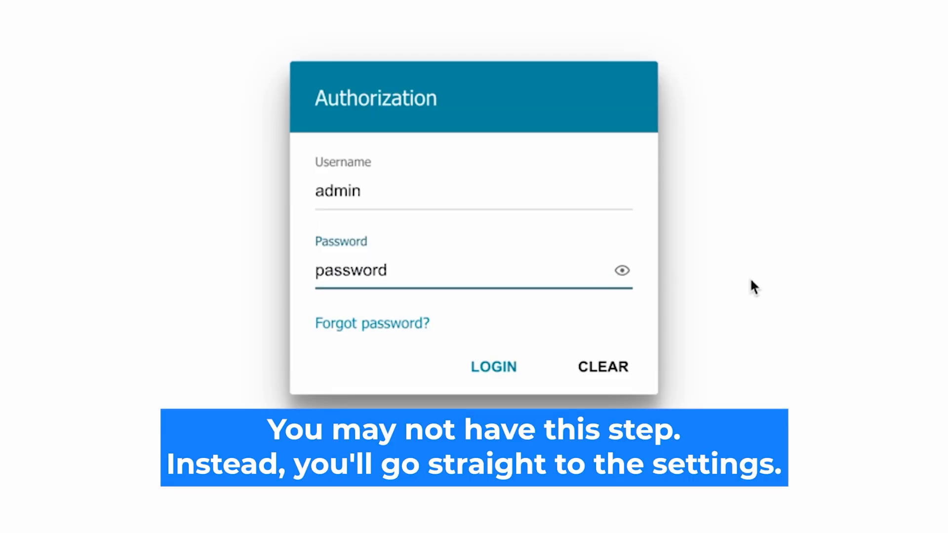
click(475, 367)
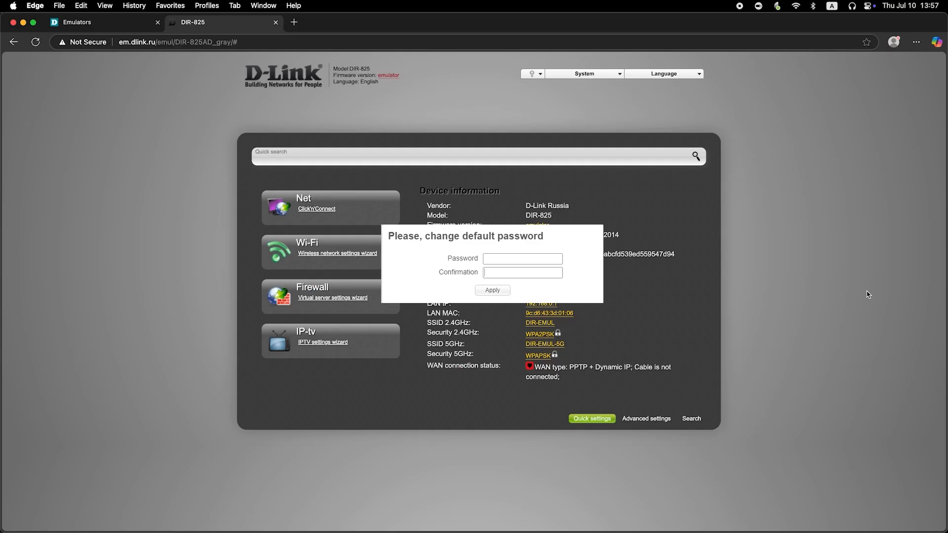
- Replace the DIR-825's default password by entering and confirming a new administrator password, and apply the change
click(536, 258)
text(ad)
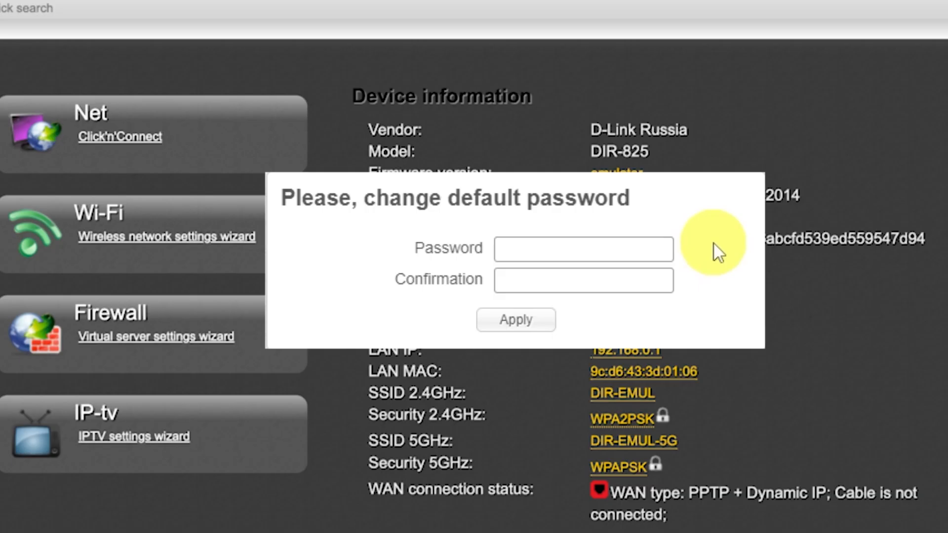
text(min1234)
click(632, 275)
text(admi)
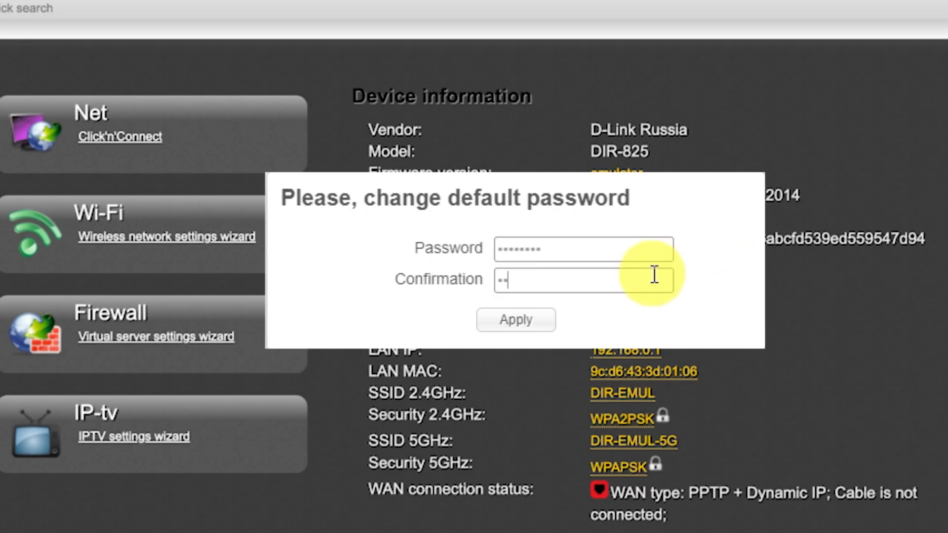
text(n1234)
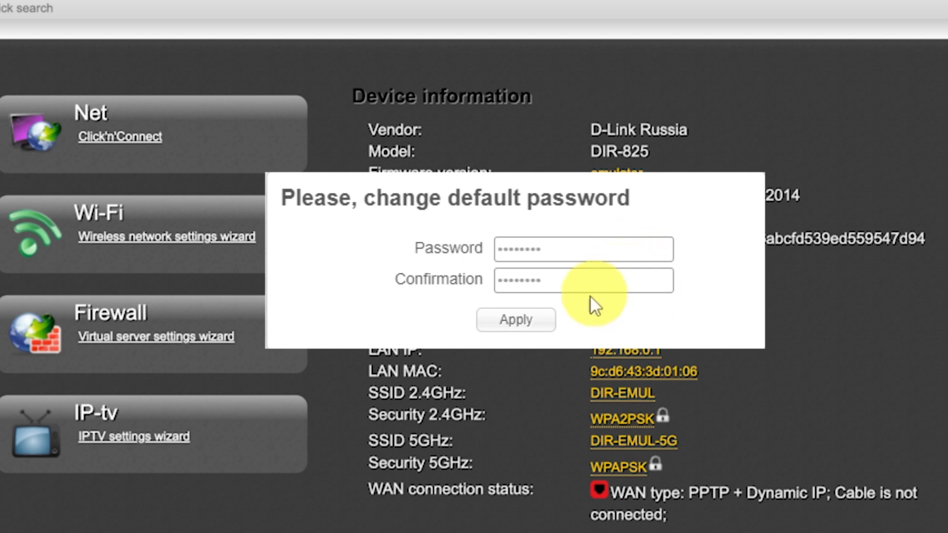
click(540, 321)
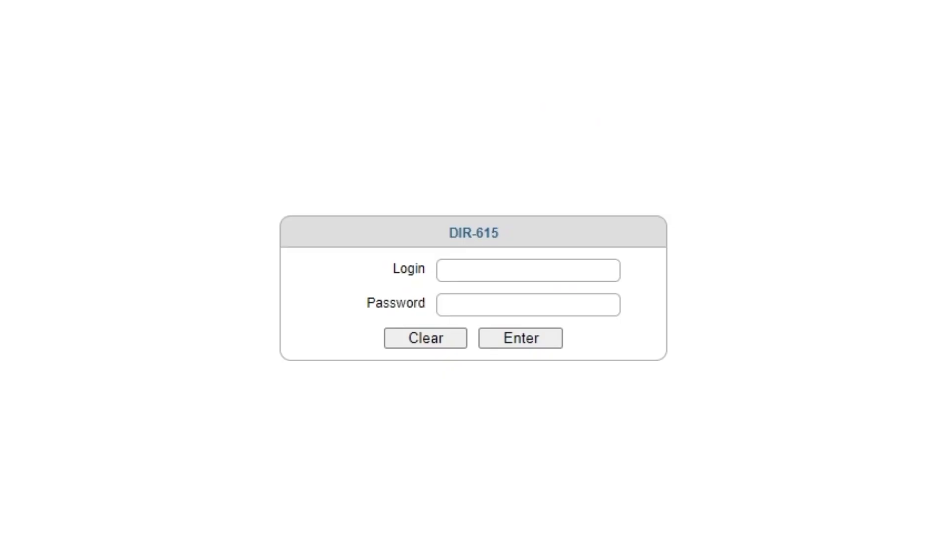
- Enter admin as the login name on the DIR-615 sign-in form
click(501, 268)
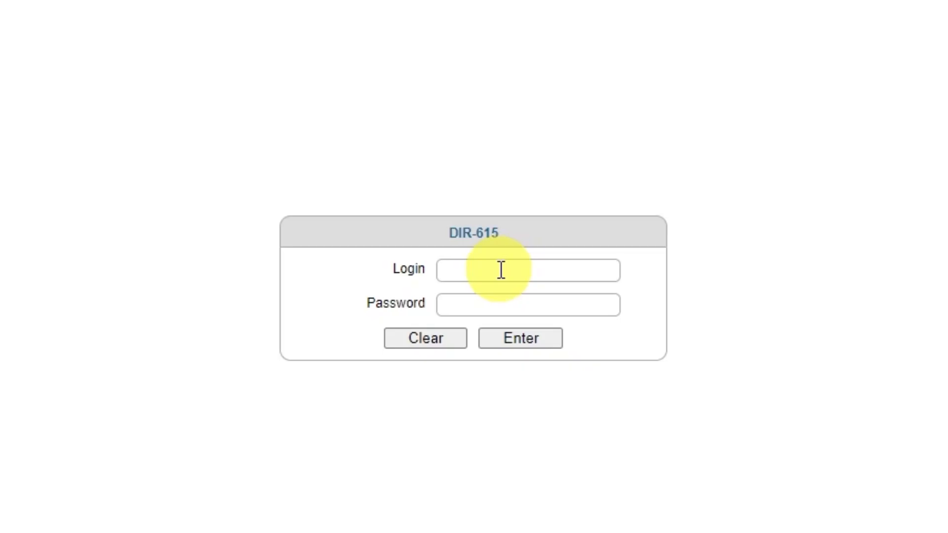
text(admin)
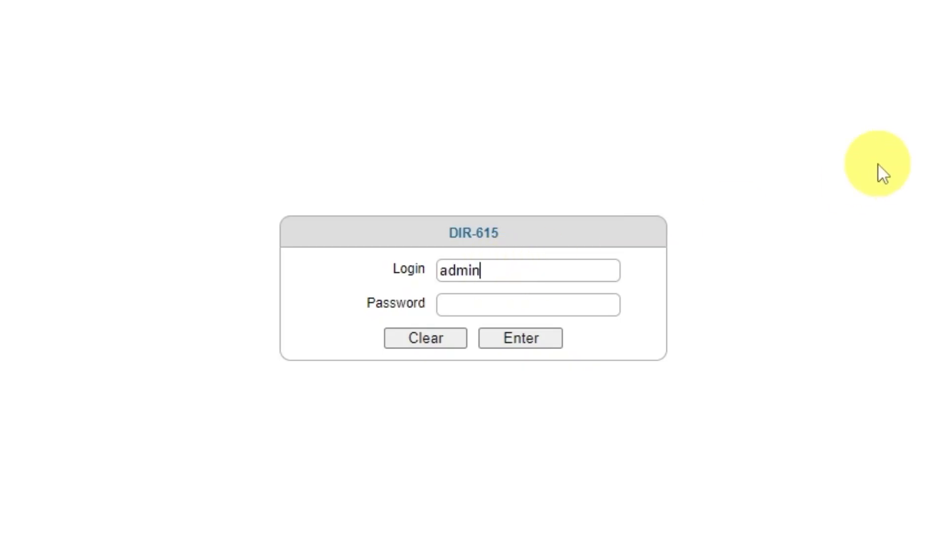
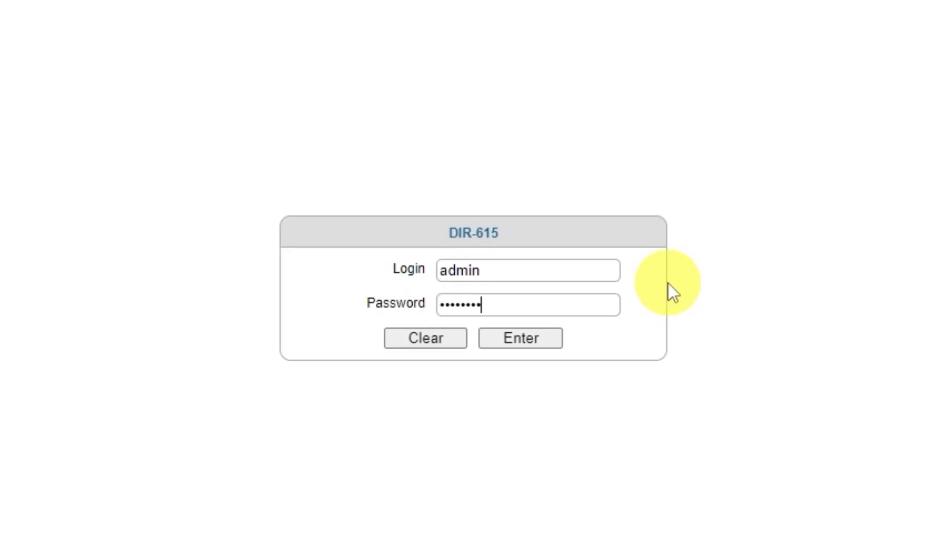
- Submit the completed DIR-615 sign-in form, and open the Click'n'Connect internet setup wizard on the DIR-825
click(512, 340)
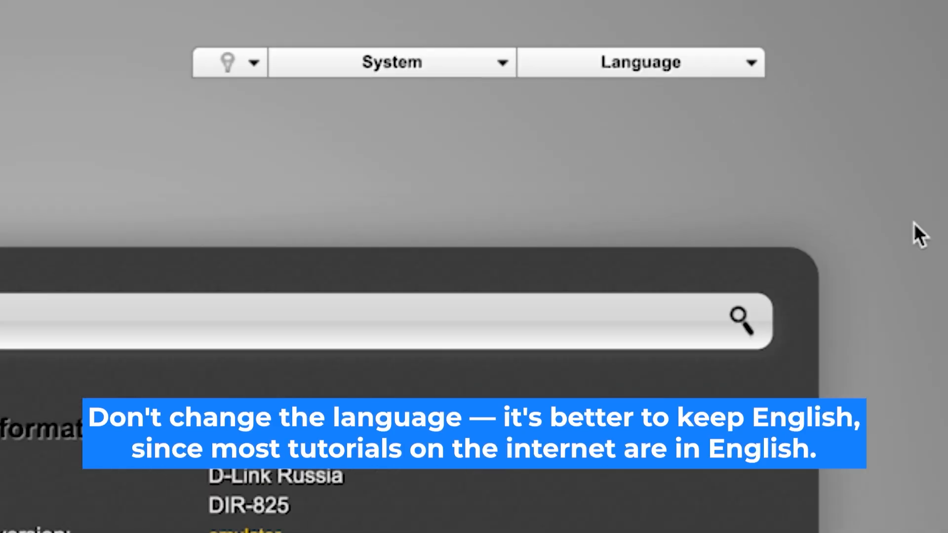
click(760, 62)
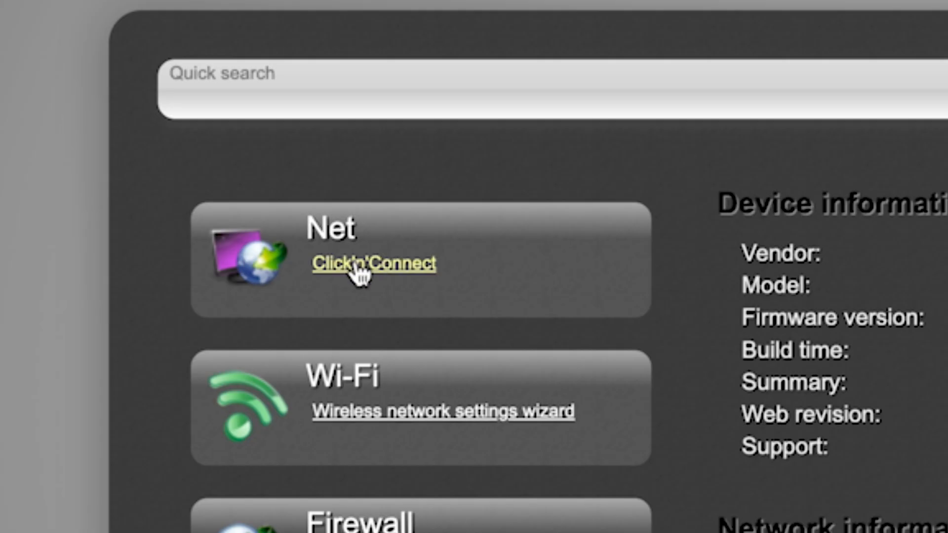
click(163, 151)
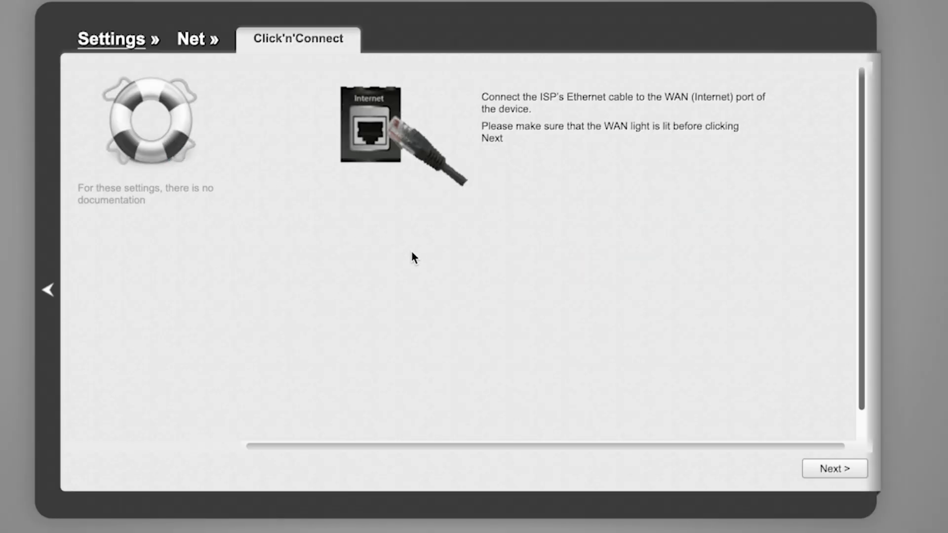
- Continue past the WAN cable instructions and keep the provider set to Manually, proceeding to the connection types
scroll(767, 296, down, 1)
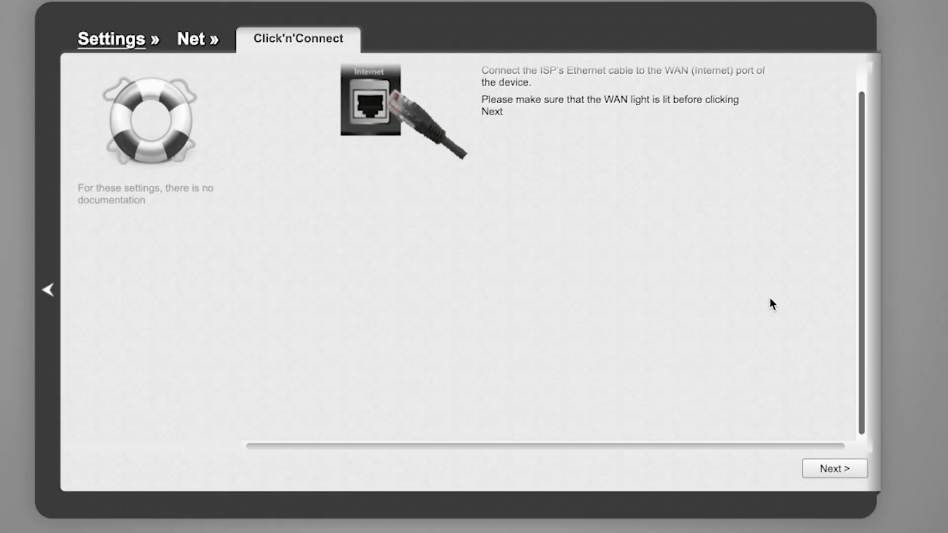
scroll(771, 298, up, 1)
click(844, 473)
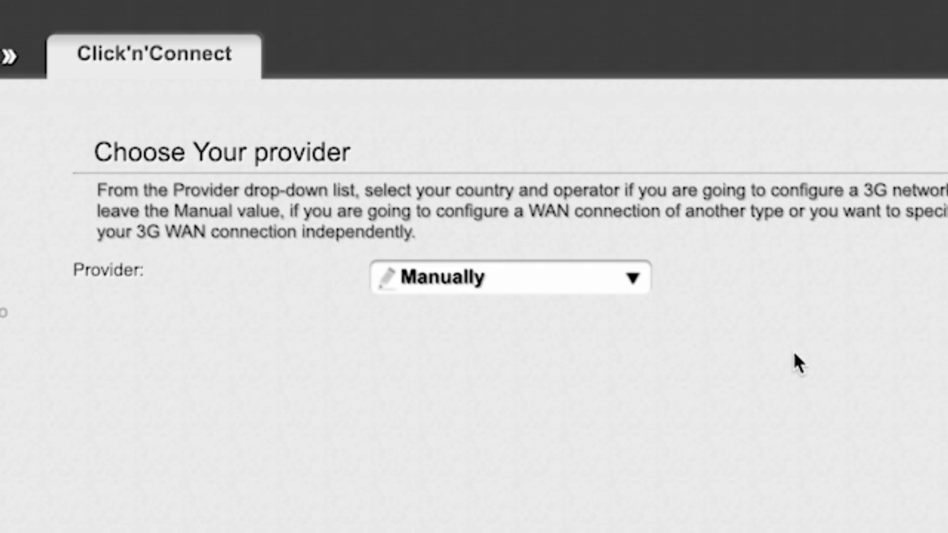
click(625, 270)
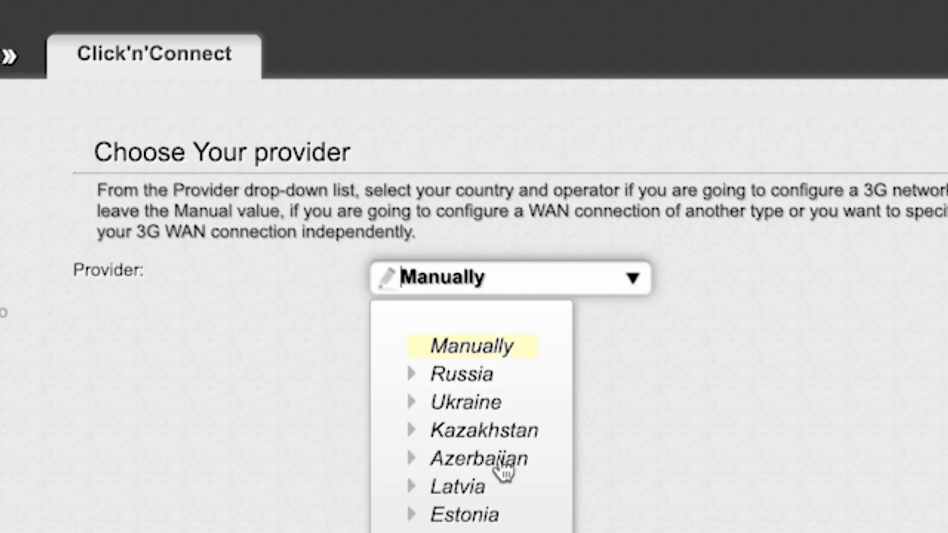
click(633, 279)
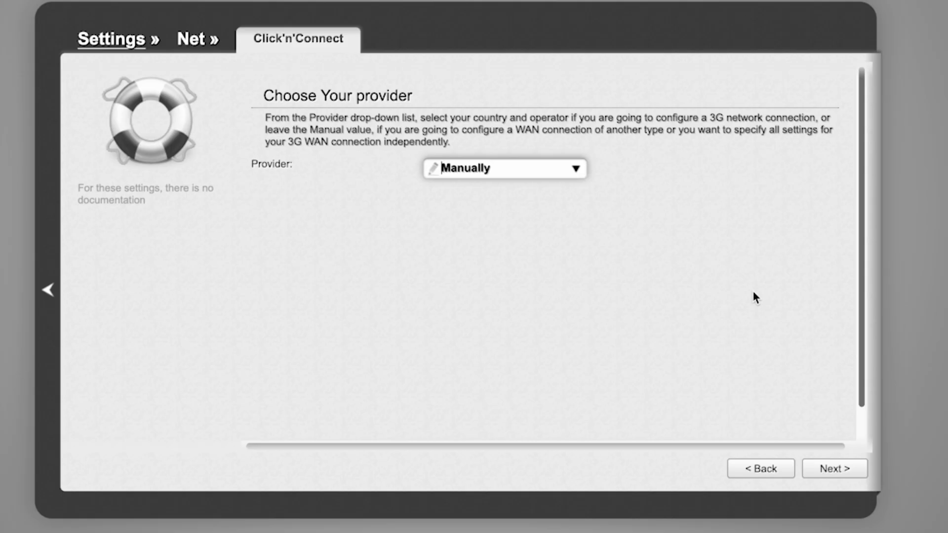
click(839, 470)
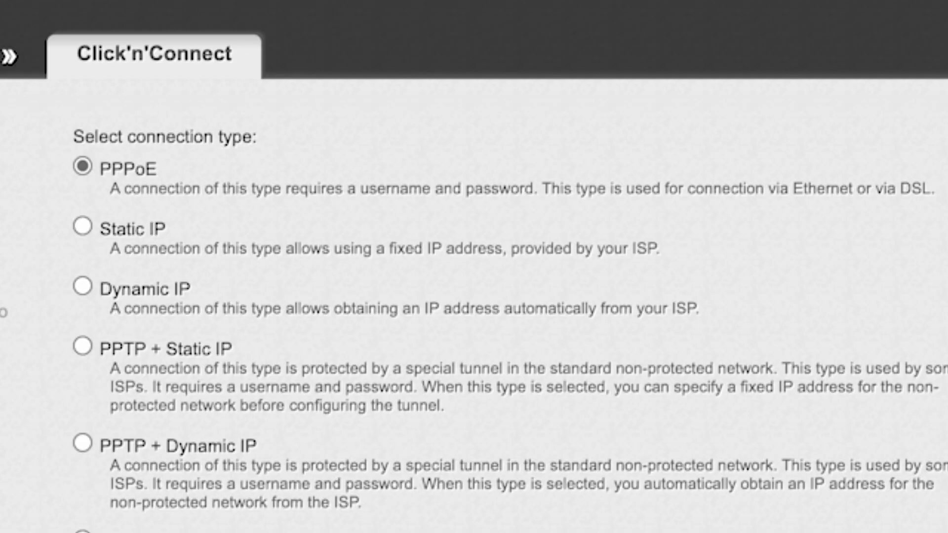
- Look through the available connection types, choose Dynamic IP and continue to its settings
scroll(473, 316, down, 5)
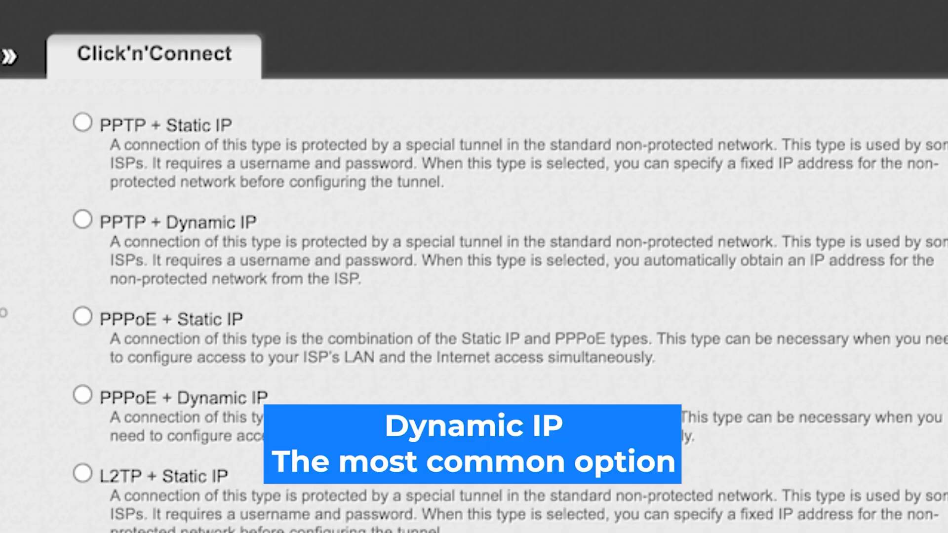
scroll(473, 316, down, 4)
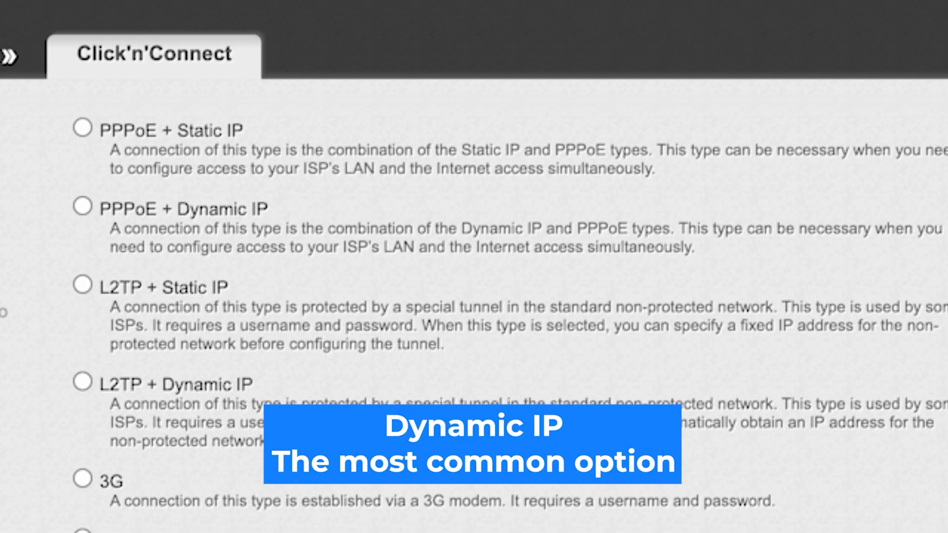
scroll(474, 316, up, 8)
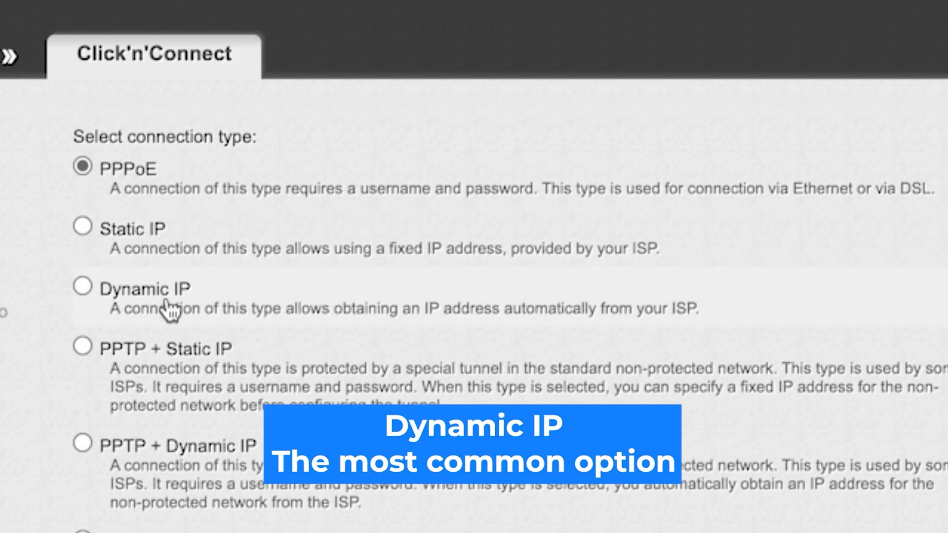
click(83, 286)
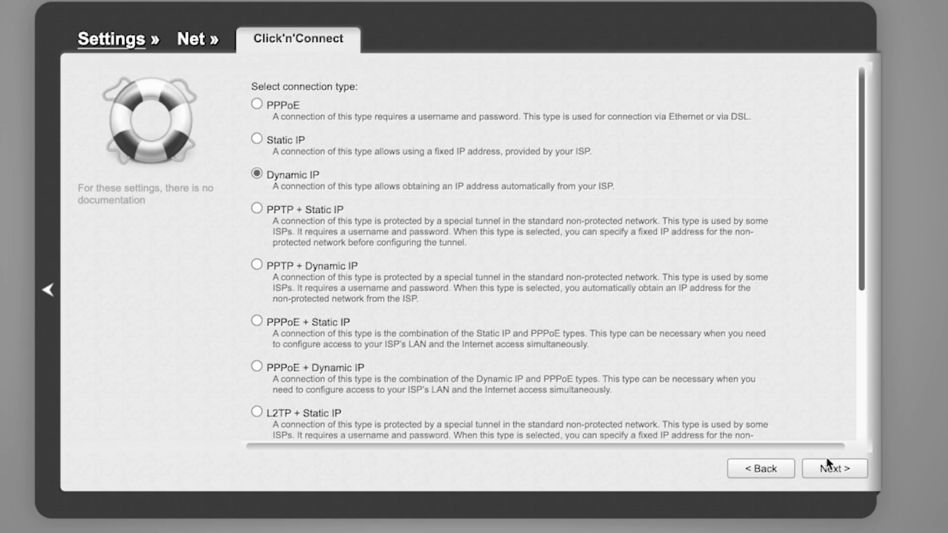
click(837, 475)
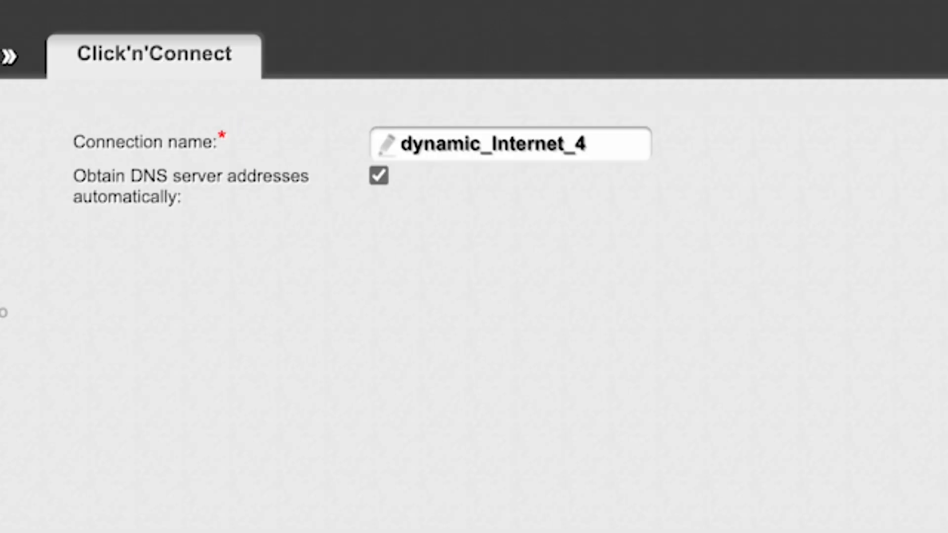
- Keep dynamic_Internet_4 as the connection name, review the summary and apply it, agreeing to replace the existing connection
click(595, 143)
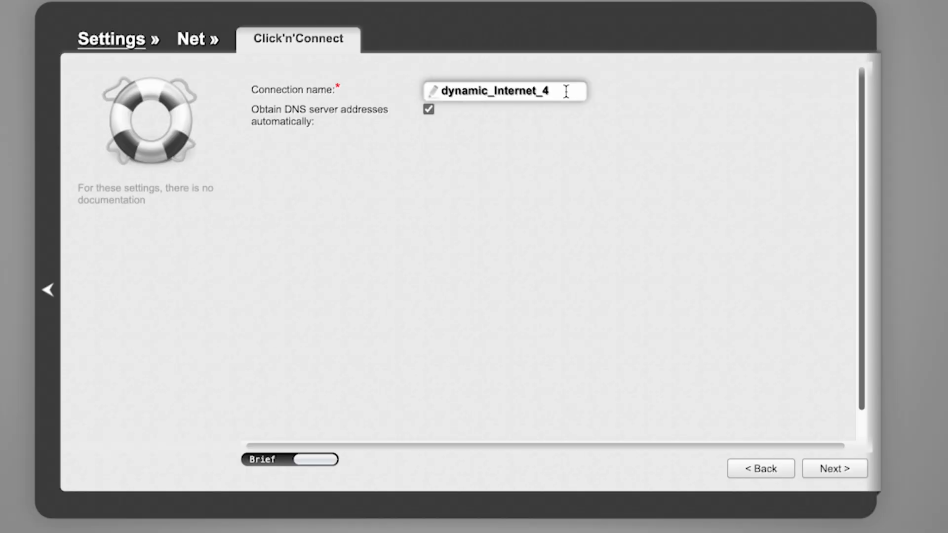
click(827, 469)
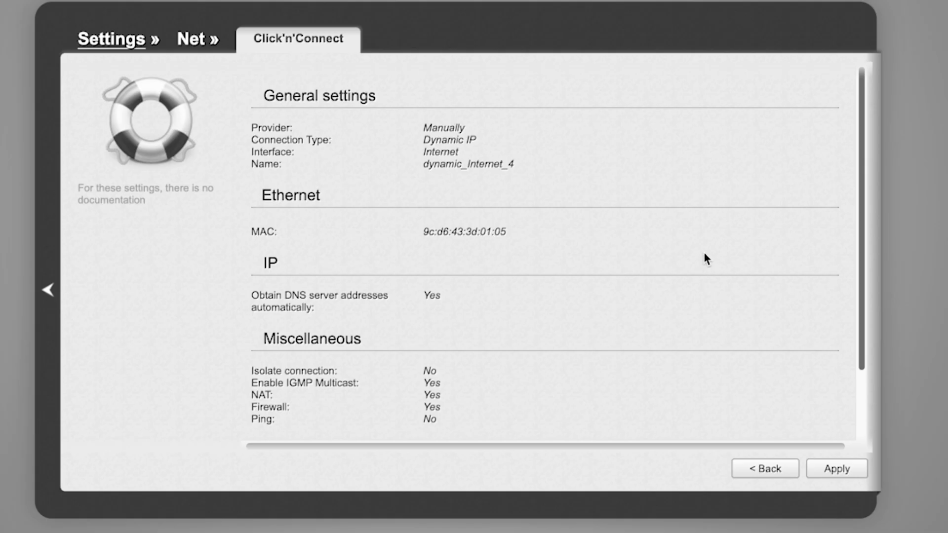
scroll(704, 255, down, 3)
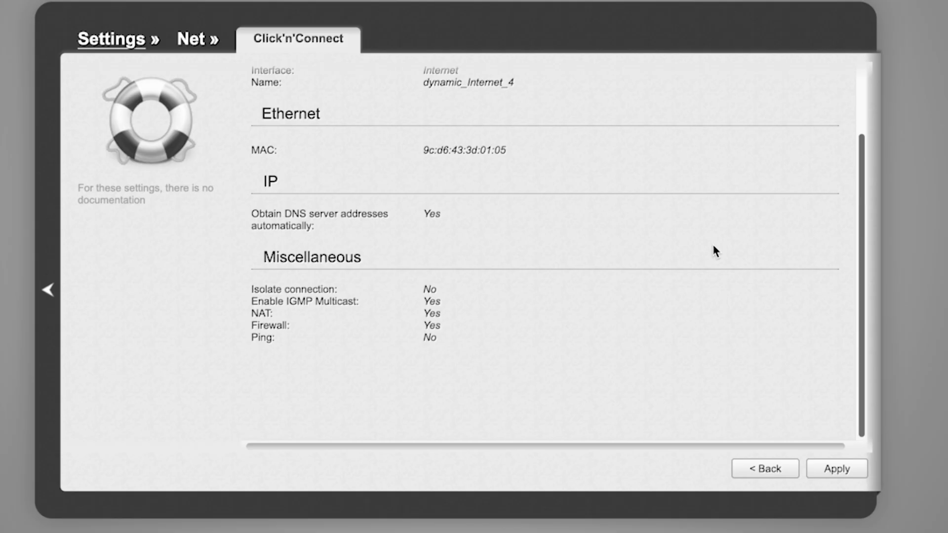
scroll(714, 250, up, 3)
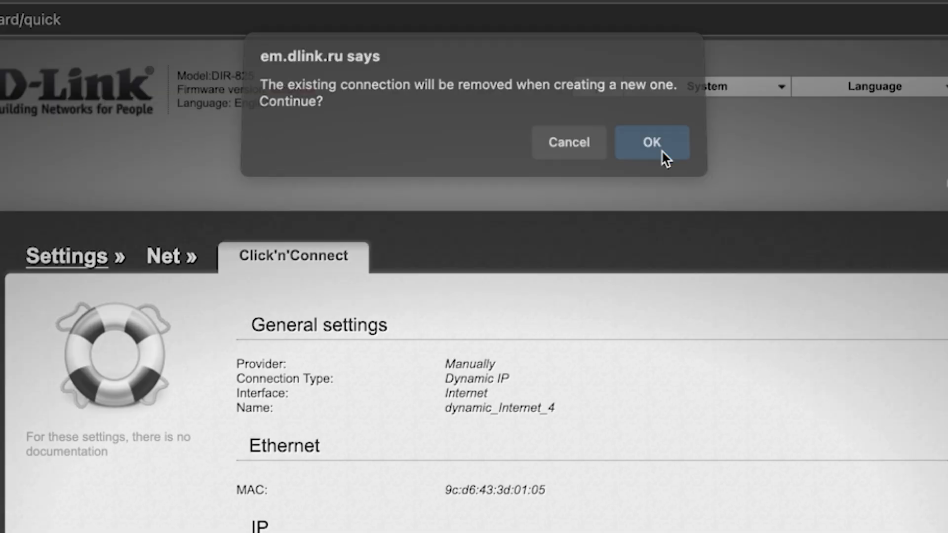
click(661, 150)
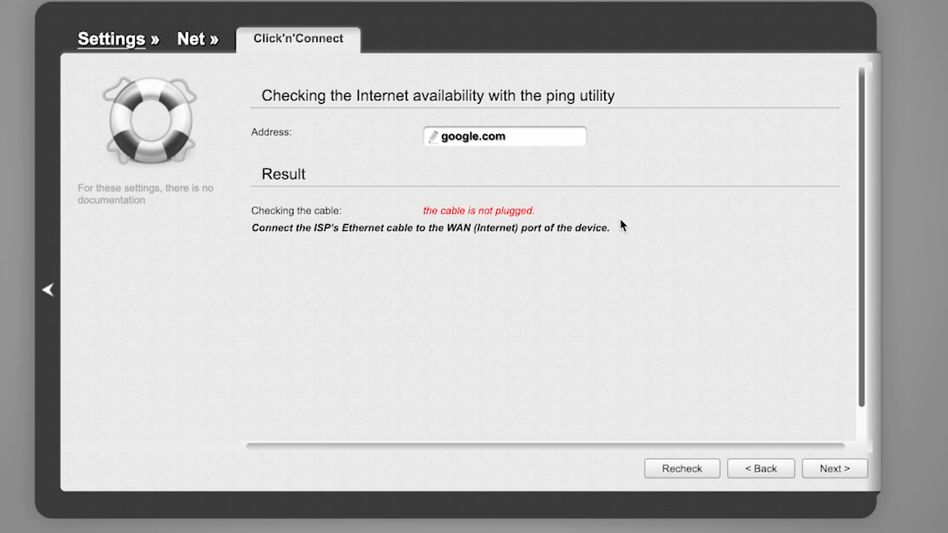
- Continue past the internet availability check, keeping Access point as the wireless mode and DIR-EMUL as the 2.4 GHz SSID
click(834, 469)
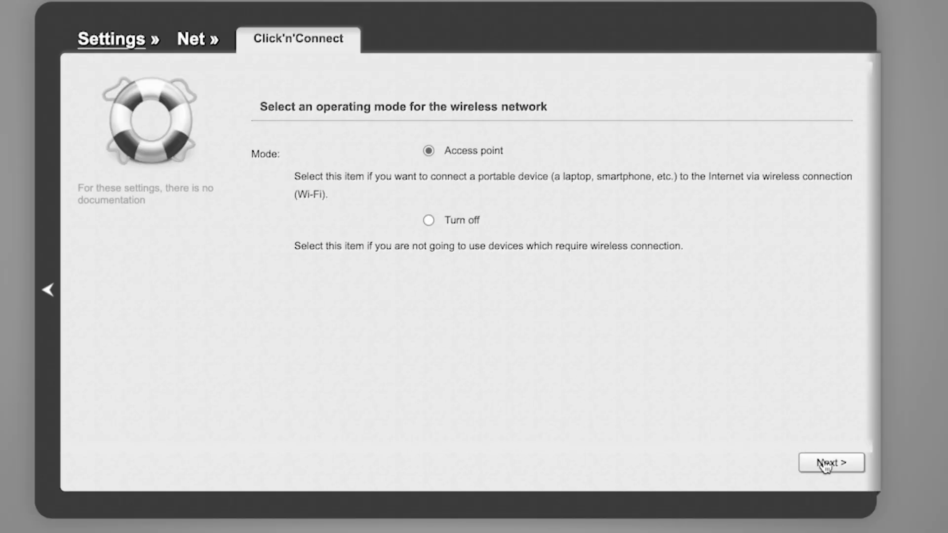
click(825, 464)
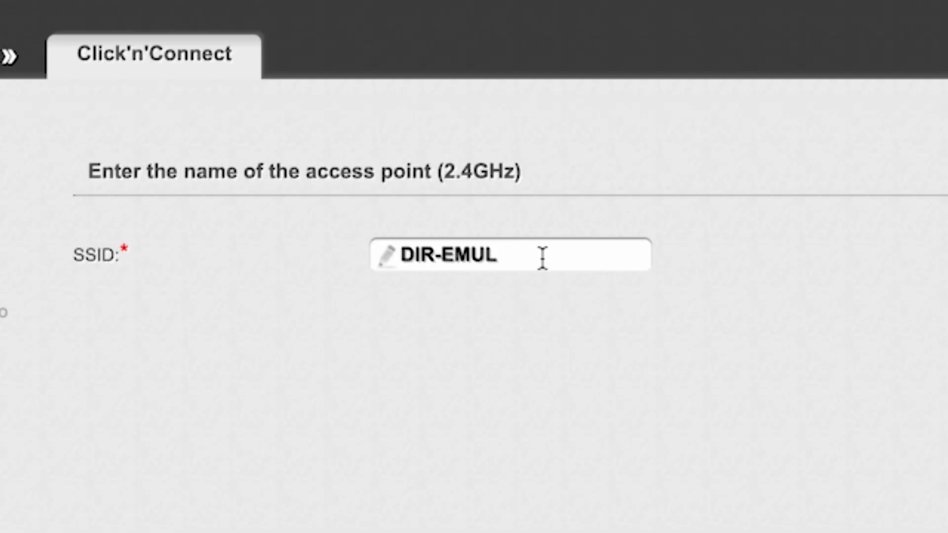
click(542, 257)
drag(404, 255, 497, 252)
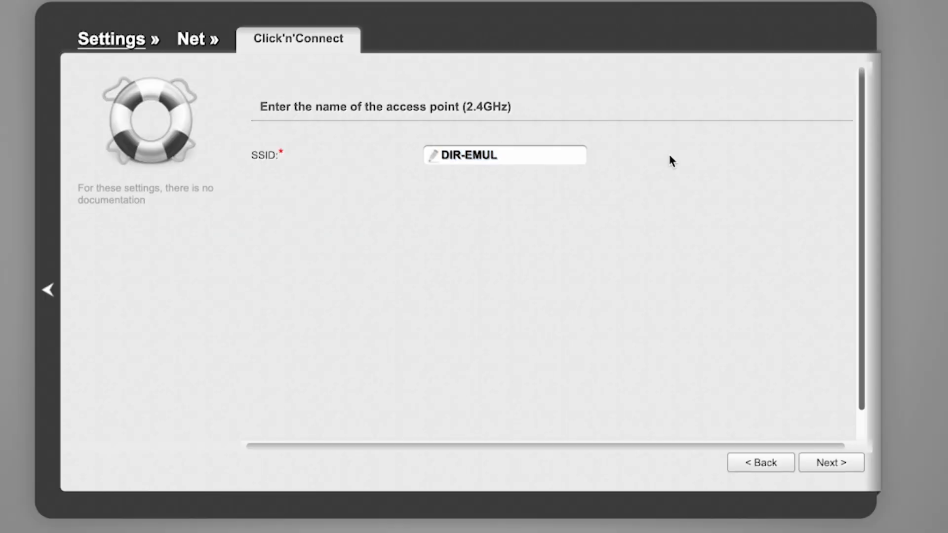
click(834, 464)
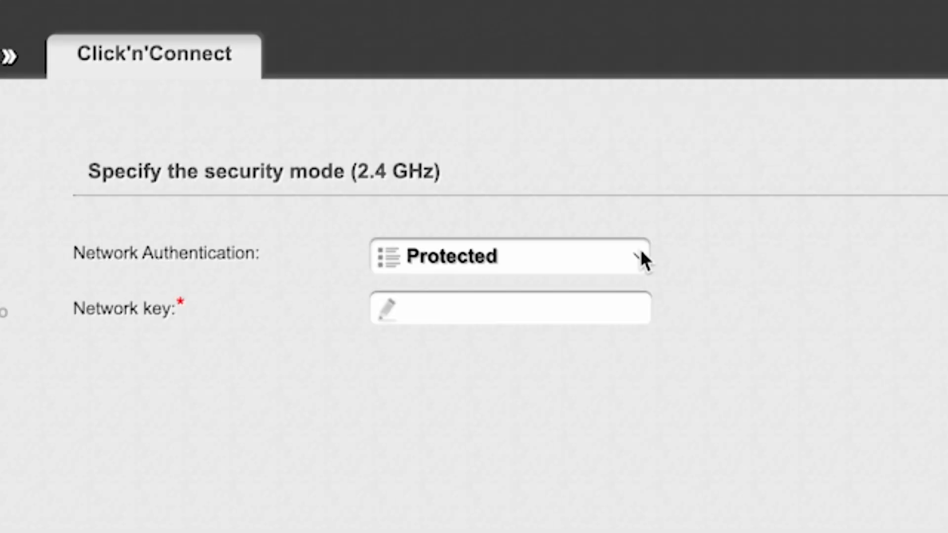
- Keep the 2.4 GHz network authentication as Protected, enter the Wi-Fi network key and continue
click(641, 254)
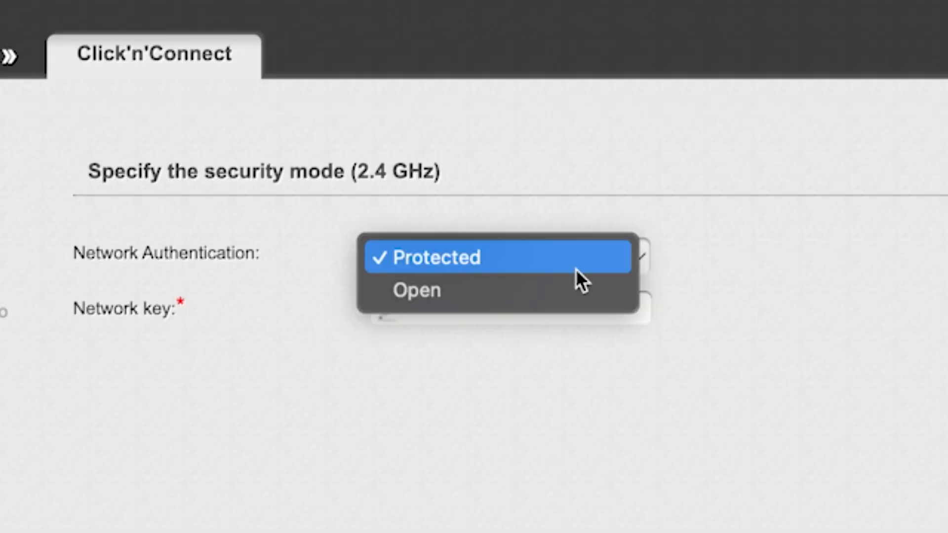
click(499, 258)
click(522, 308)
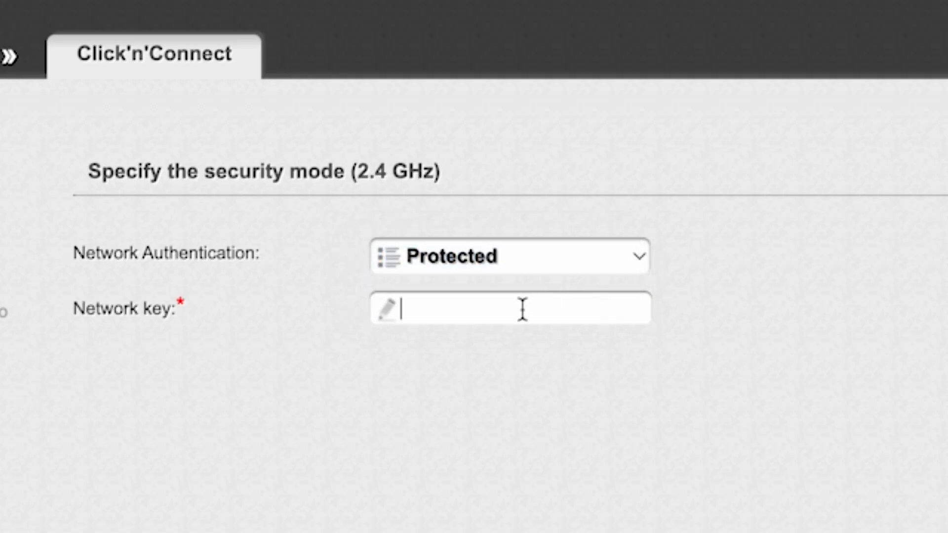
text(123456789)
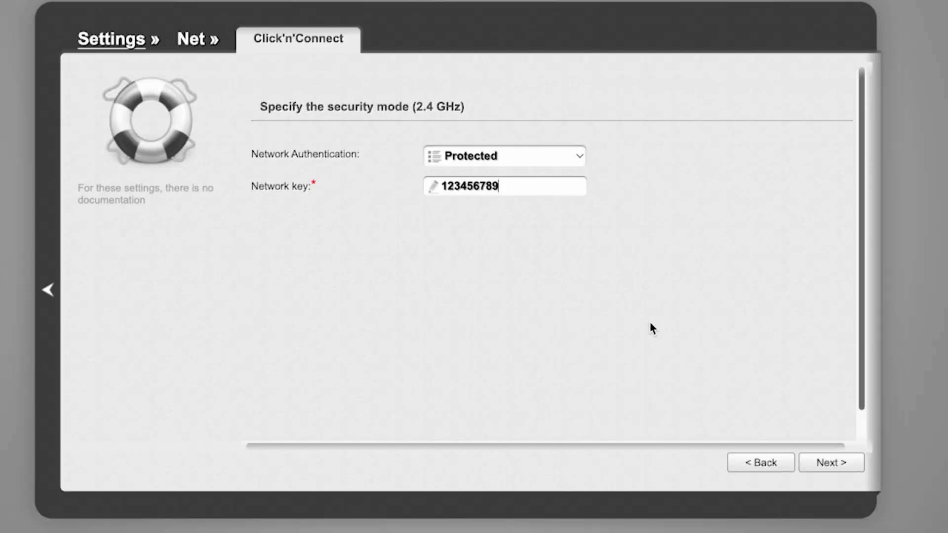
click(832, 464)
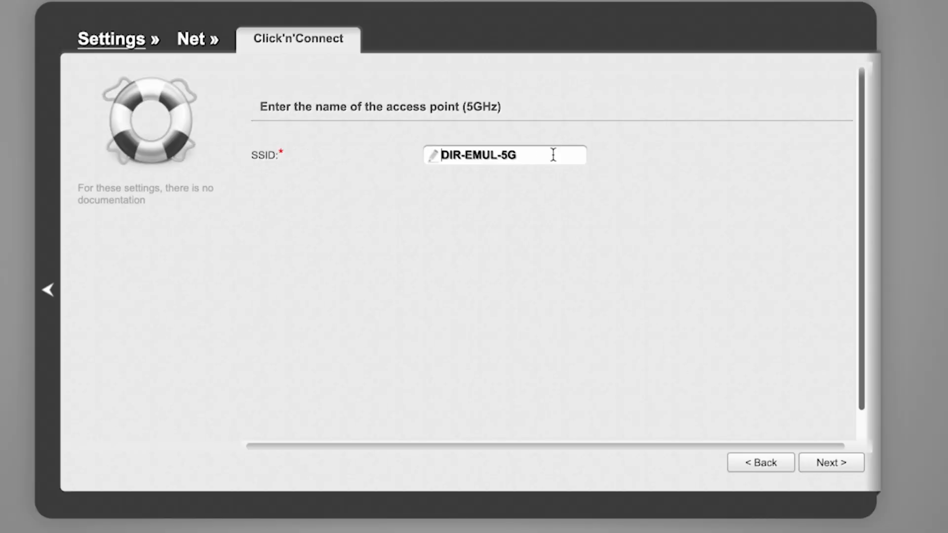
- Keep DIR-EMUL-5G as the 5 GHz SSID with Protected authentication, and enter its Wi-Fi network key
click(832, 464)
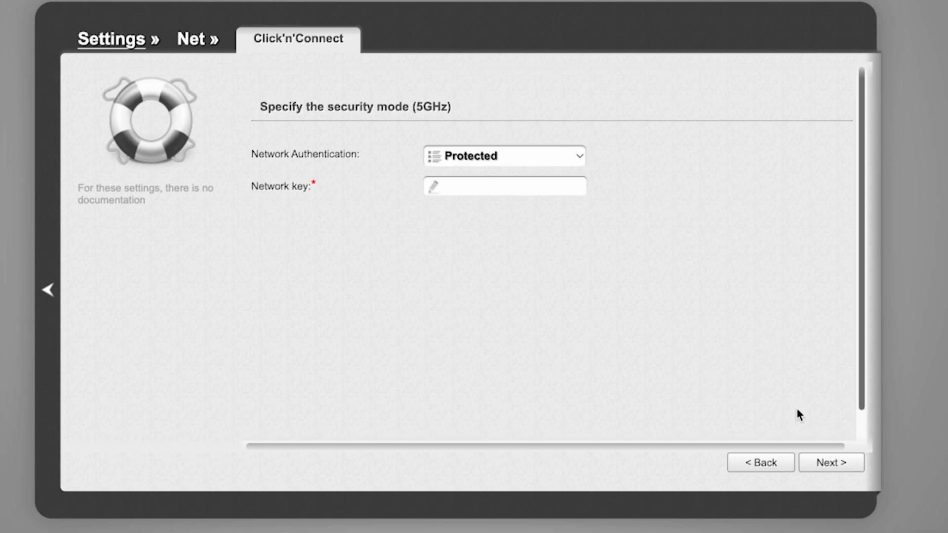
click(519, 184)
text(123456789)
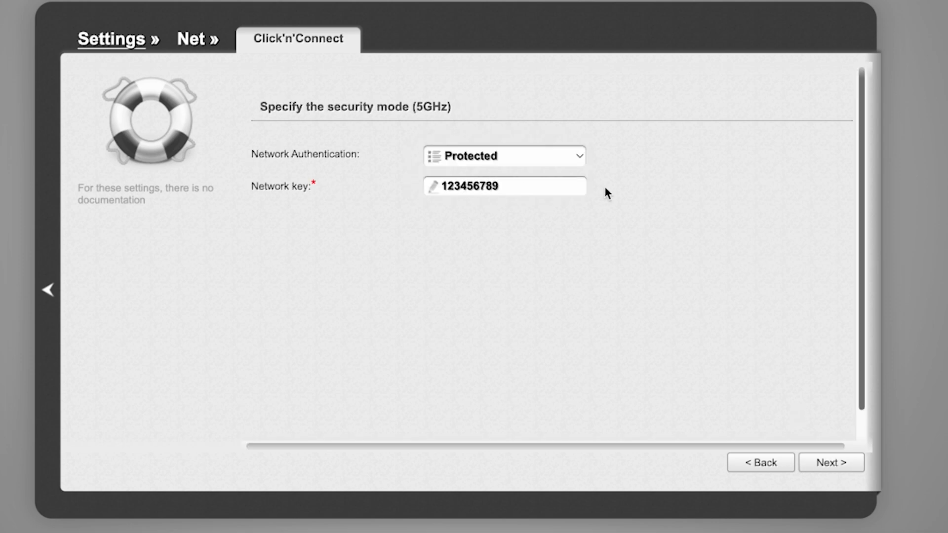
click(829, 464)
- Review the summary of the 2.4 GHz and 5 GHz wireless settings and apply them
scroll(684, 269, down, 3)
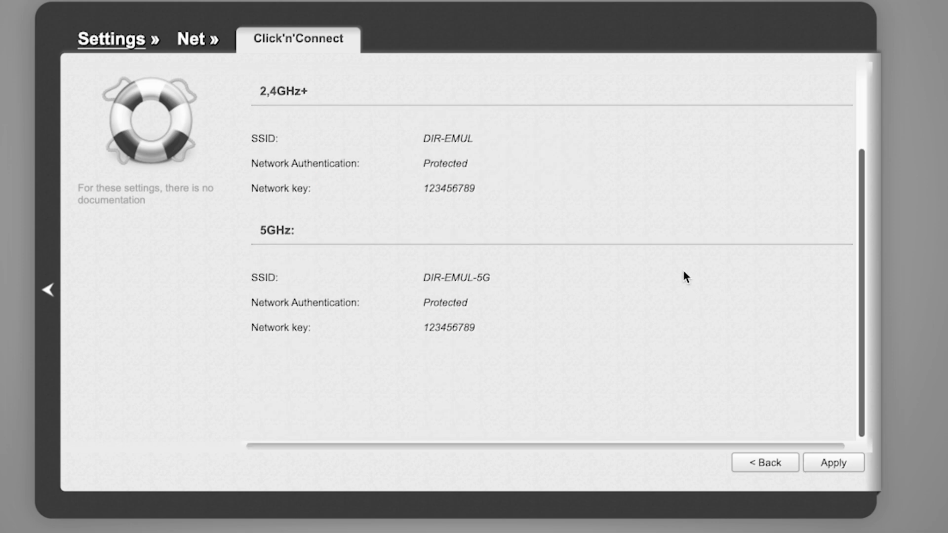
scroll(685, 276, up, 3)
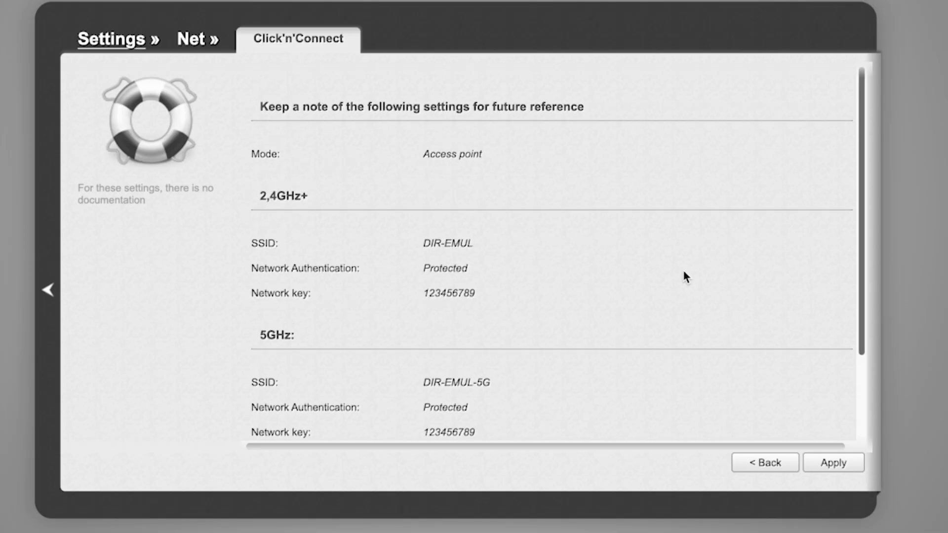
scroll(685, 276, down, 3)
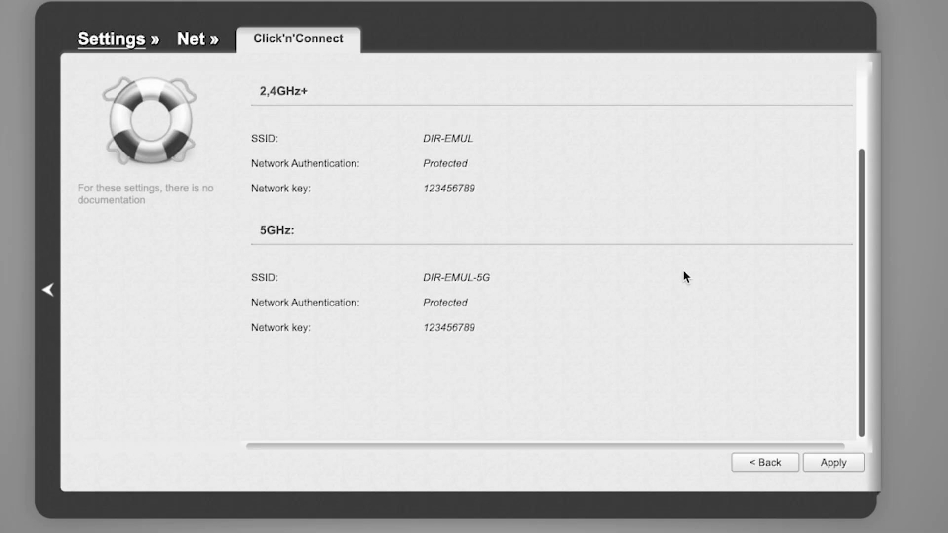
click(839, 466)
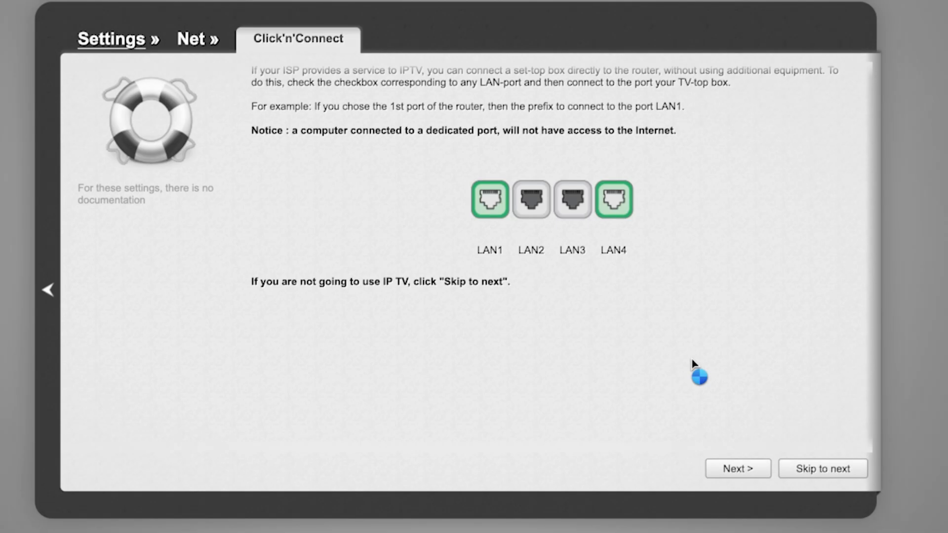
- Look over the IPTV port selection page and skip the IPTV setup
scroll(692, 369, down, 1)
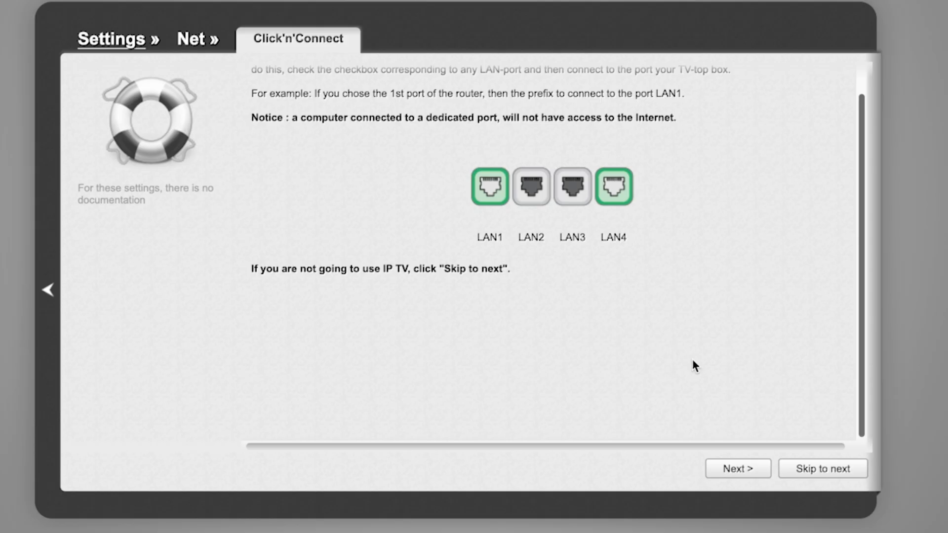
scroll(693, 360, up, 1)
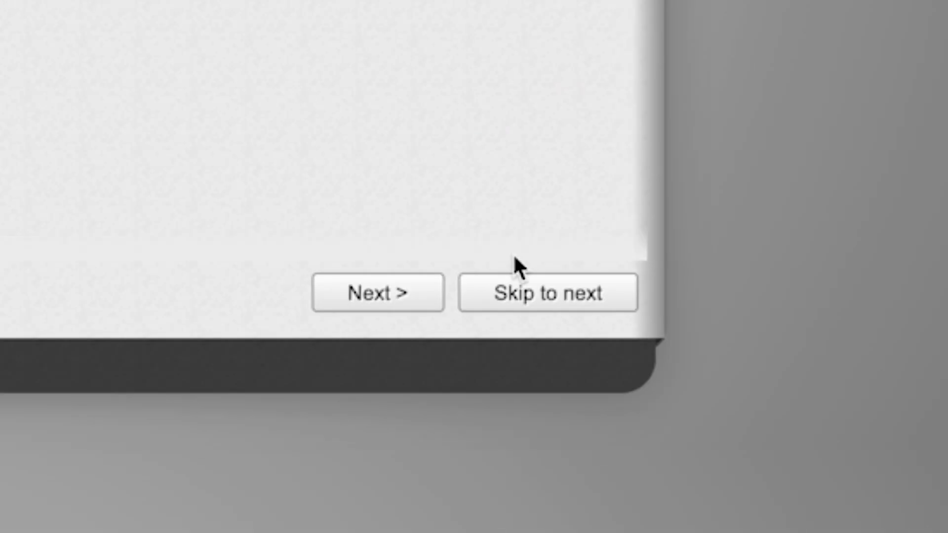
click(526, 297)
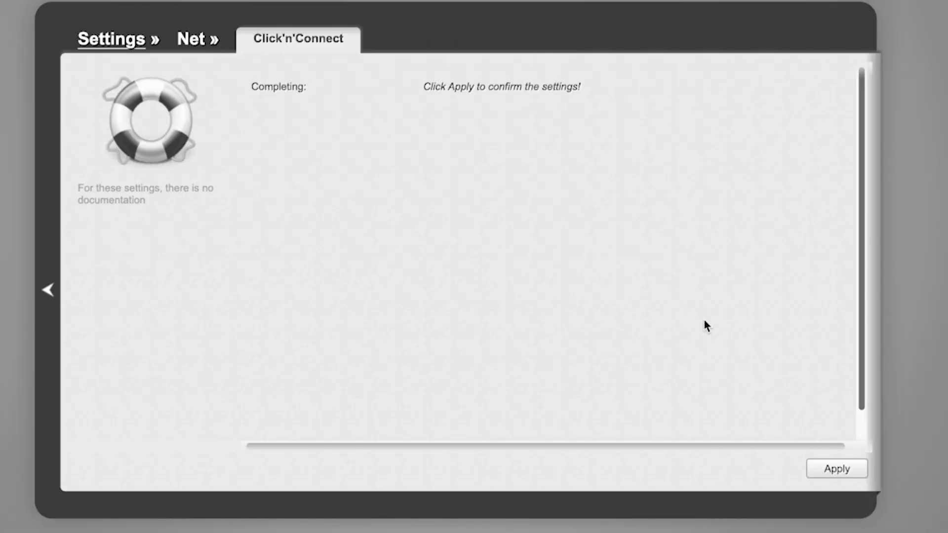
- Apply the completed Click'n'Connect settings, then save all changes and reboot the router
click(839, 467)
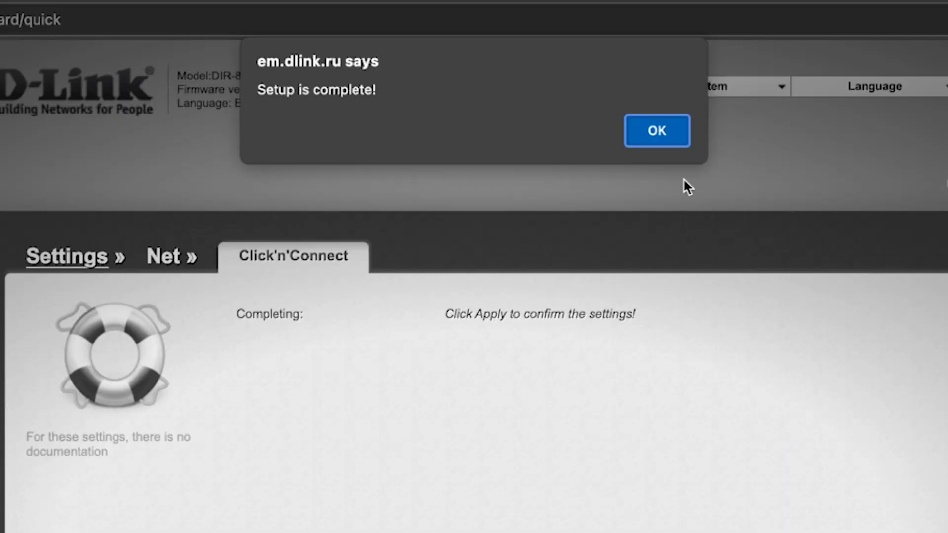
click(676, 135)
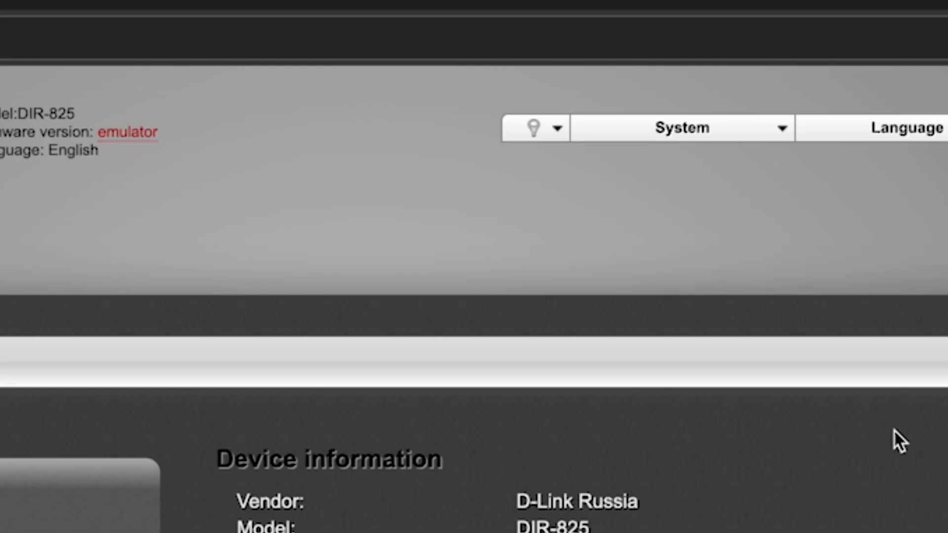
click(781, 131)
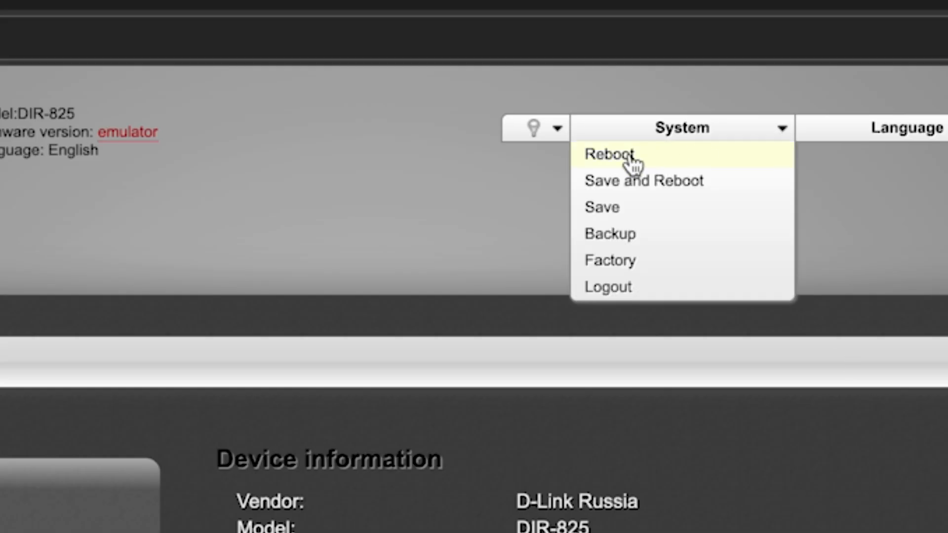
click(677, 186)
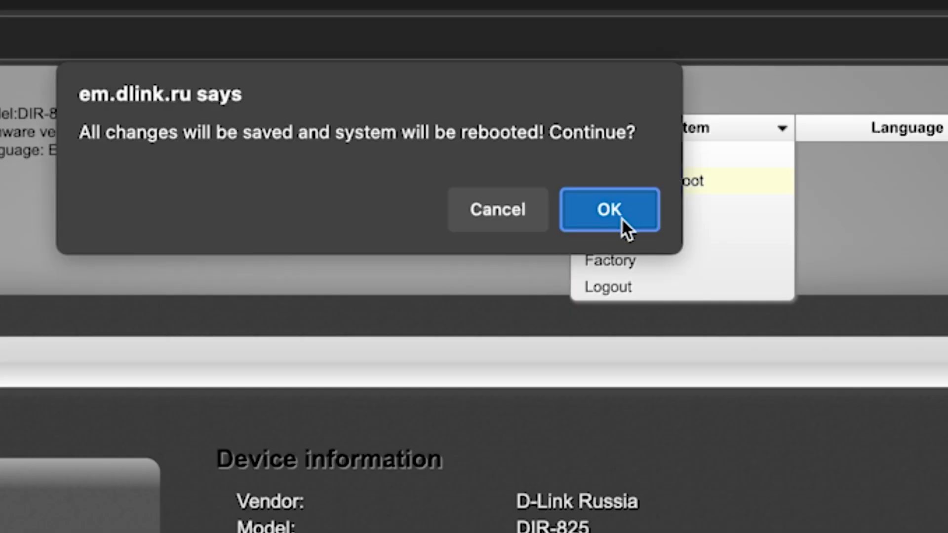
click(621, 217)
click(620, 217)
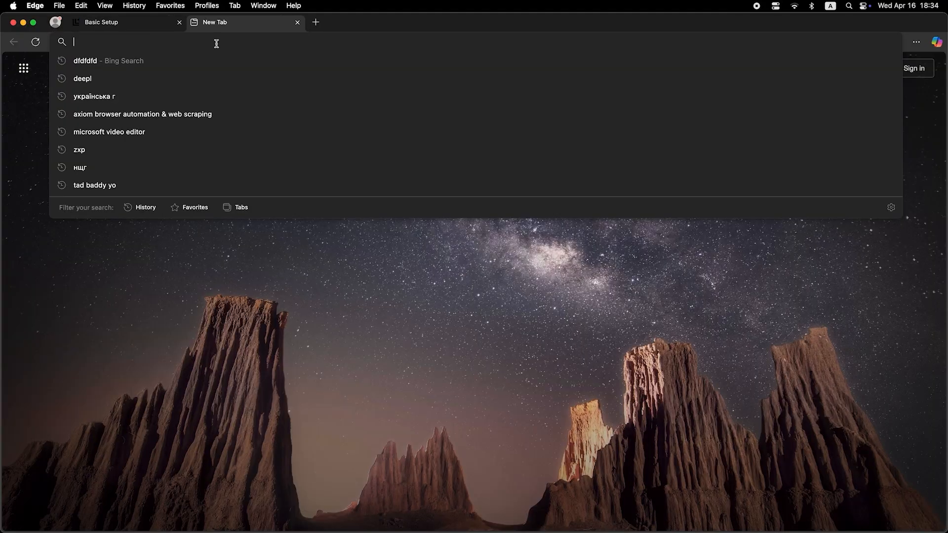
- Search the web for "dfdfdfdf" in the new browser tab to test the internet connection
text(dfdfdfdf)
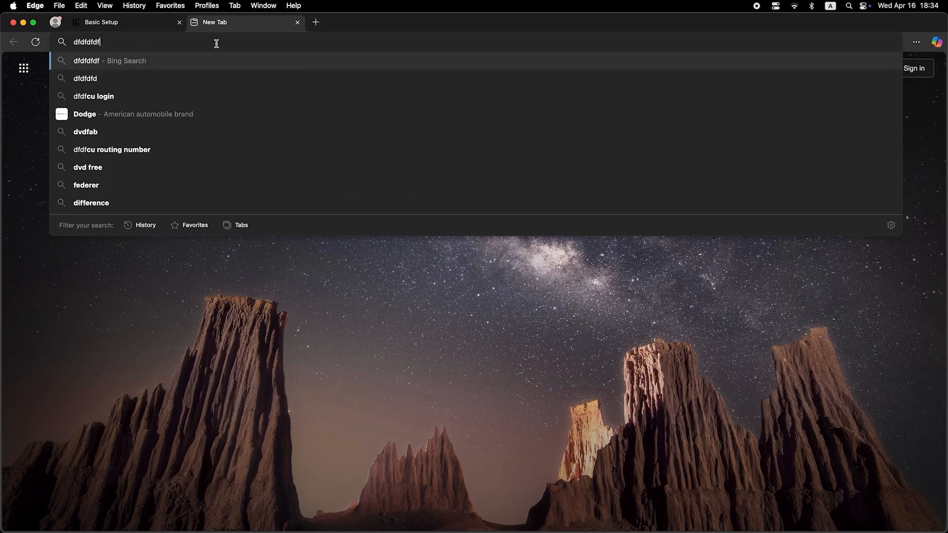
key(Return)
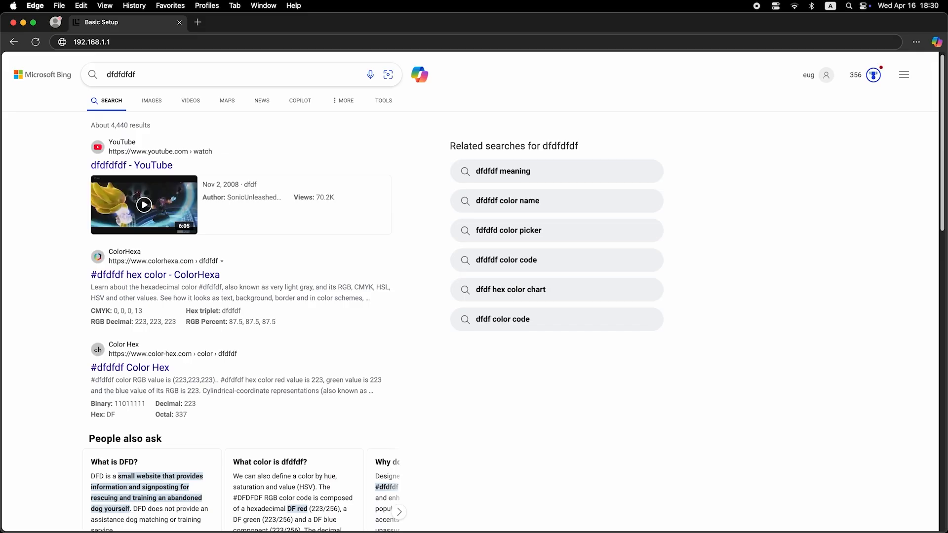